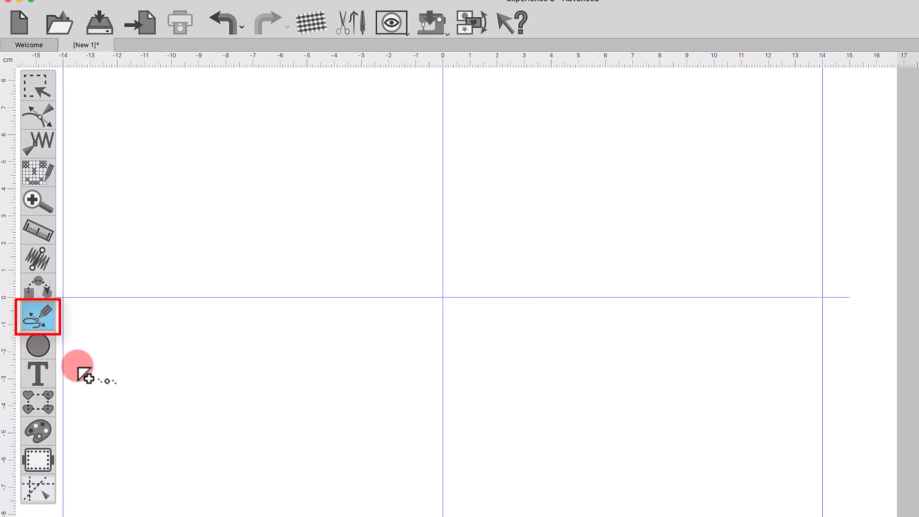
Activate the Freehand shape tool and set the embroidery type to the running-stitch outline (R).
left_click(38, 318)
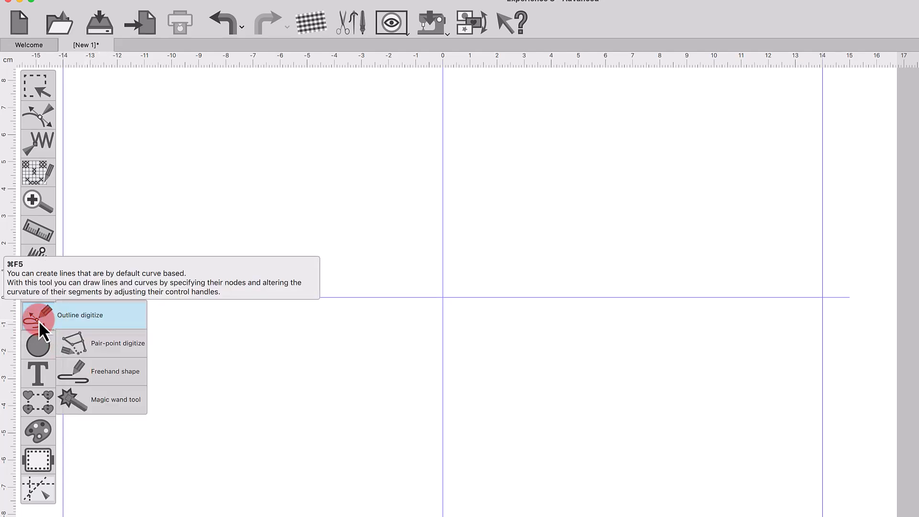
left_click_drag(95, 318, 101, 366)
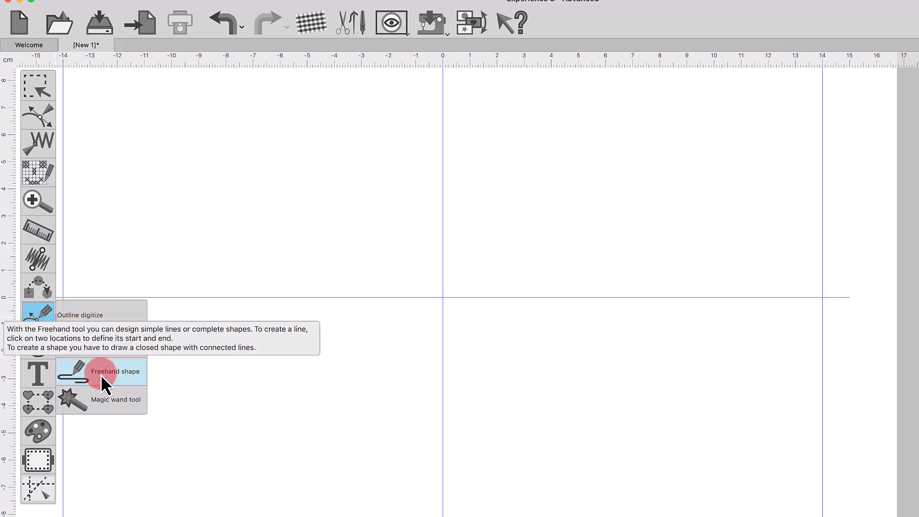
left_click_drag(100, 375, 100, 374)
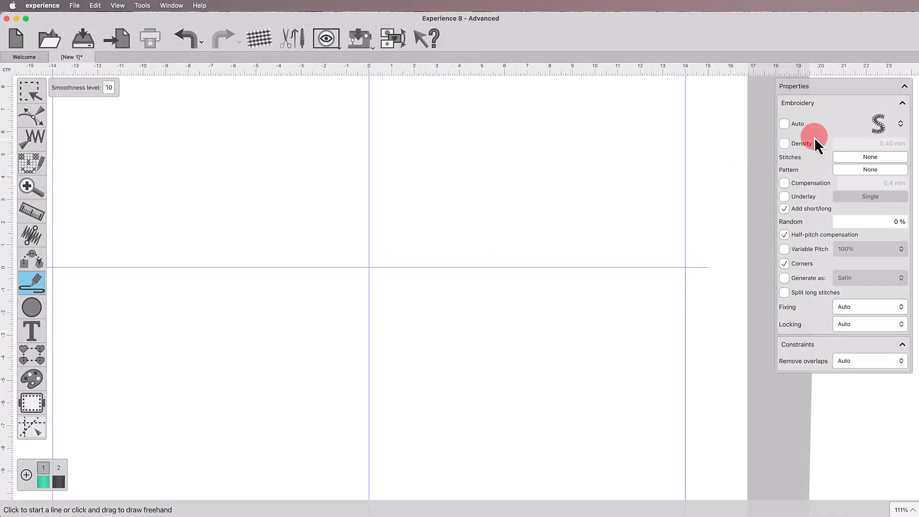
left_click(900, 124)
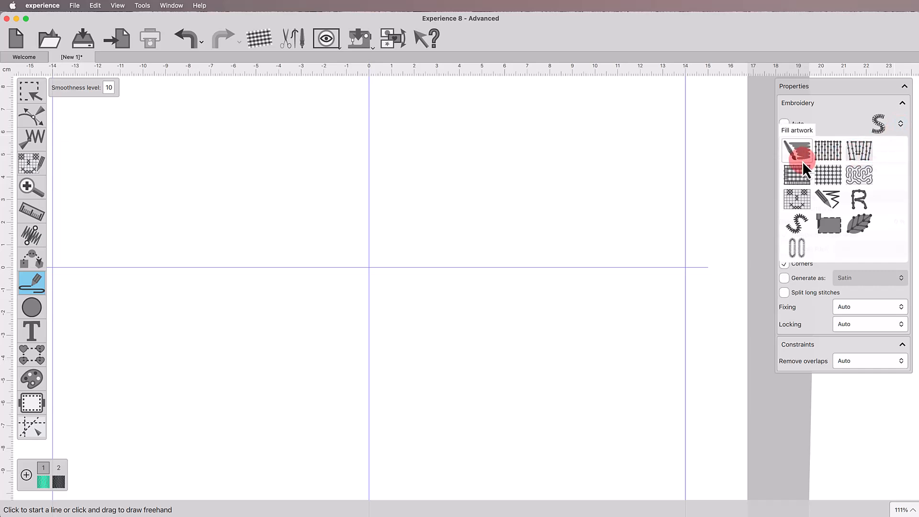
left_click(855, 203)
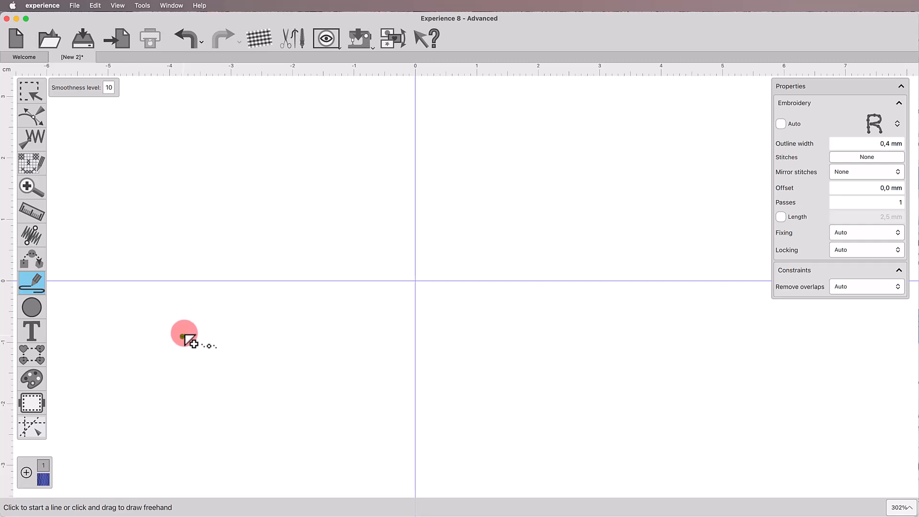
Draw three wavy freehand lines about 6 cm wide, one above another, with two curled crests on the uppermost line, and finalize them.
mouse_move(184, 336)
left_mouse_down()
mouse_move(245, 315)
mouse_move(269, 338)
mouse_move(307, 349)
mouse_move(365, 309)
mouse_move(407, 317)
mouse_move(445, 340)
mouse_move(479, 309)
mouse_move(532, 290)
mouse_move(547, 295)
left_mouse_up()
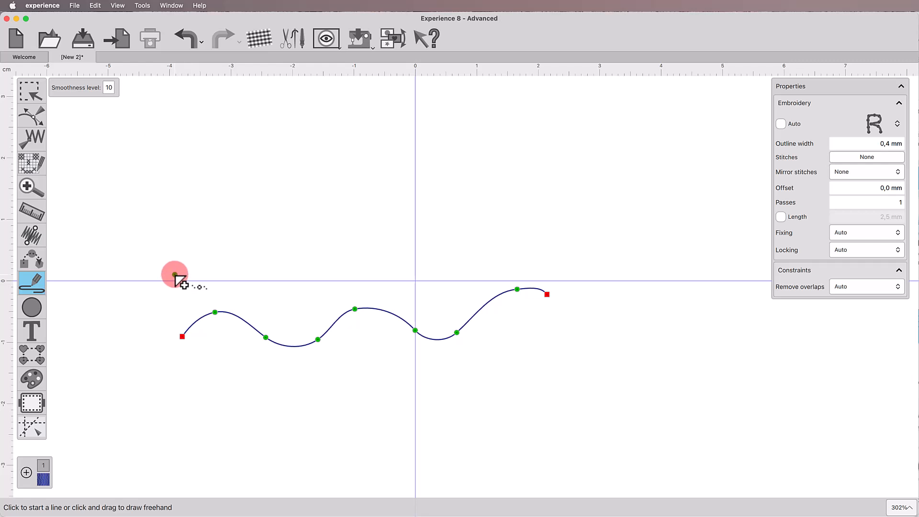
mouse_move(175, 275)
left_mouse_down()
mouse_move(191, 269)
mouse_move(300, 307)
mouse_move(362, 266)
mouse_move(417, 286)
mouse_move(527, 265)
mouse_move(561, 283)
left_mouse_up()
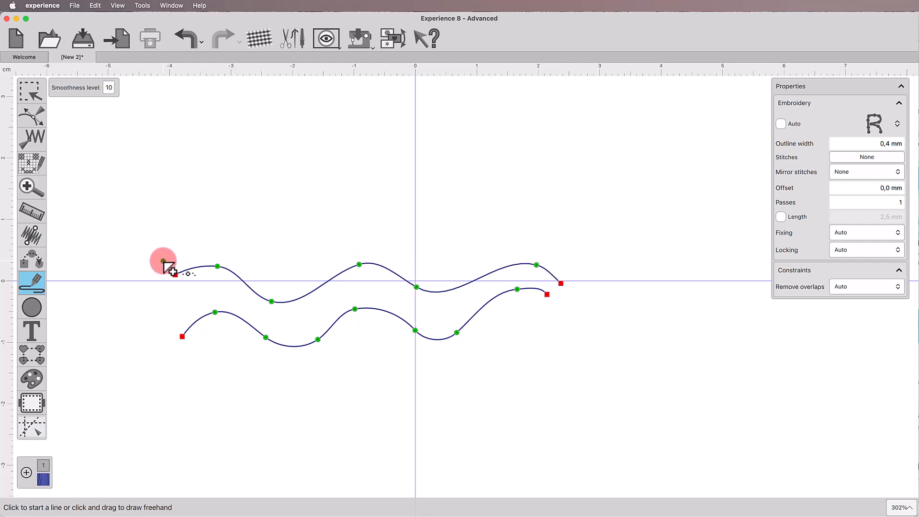
mouse_move(163, 261)
left_mouse_down()
mouse_move(196, 258)
mouse_move(245, 221)
mouse_move(295, 210)
mouse_move(290, 245)
mouse_move(324, 255)
mouse_move(417, 199)
mouse_move(446, 200)
mouse_move(432, 222)
mouse_move(435, 246)
mouse_move(556, 214)
left_mouse_up()
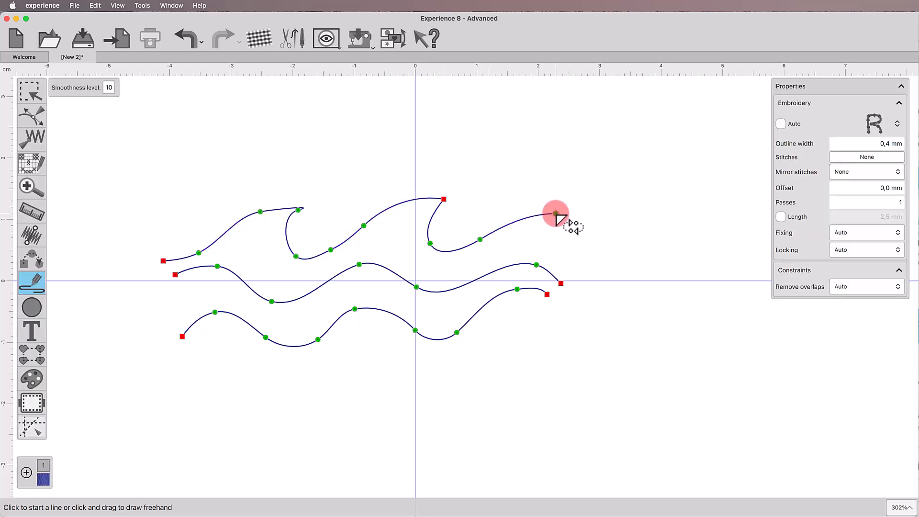
left_click(576, 247)
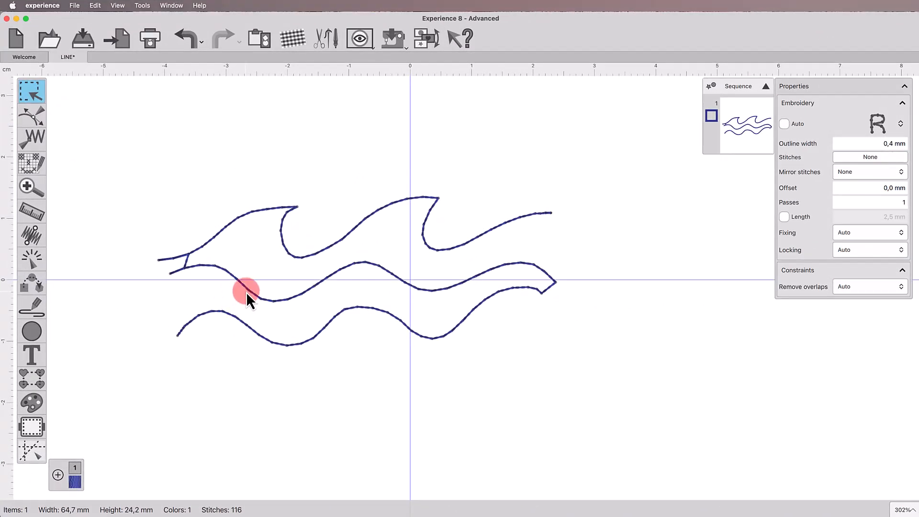
Break apart the combined wave object into separate lines and clear the selection.
left_click(286, 251)
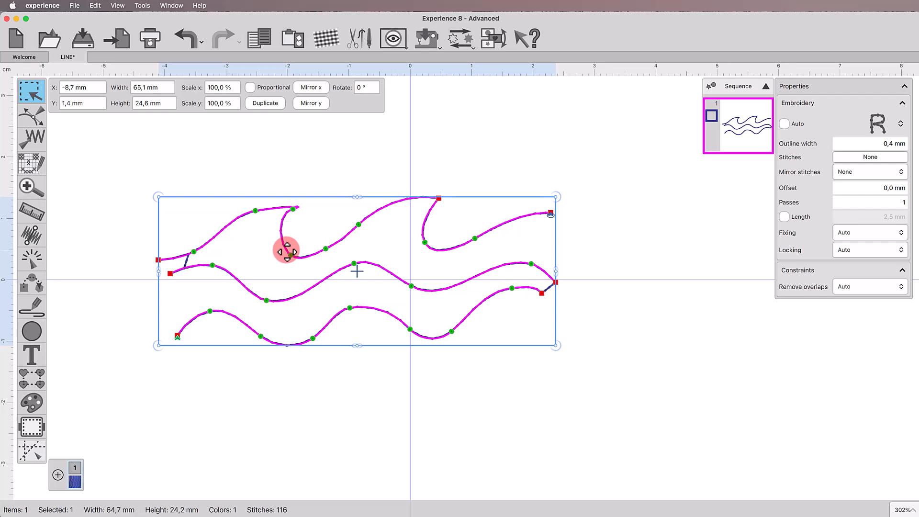
right_click(286, 251)
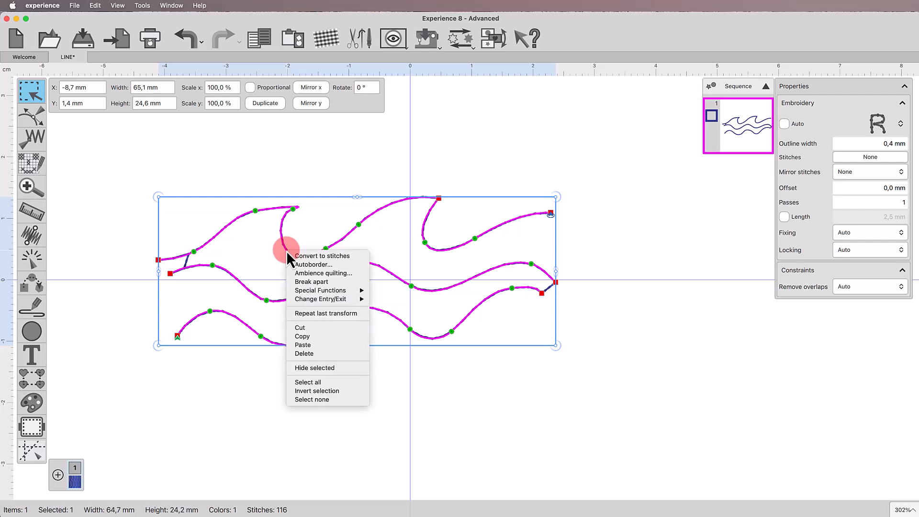
left_click(308, 281)
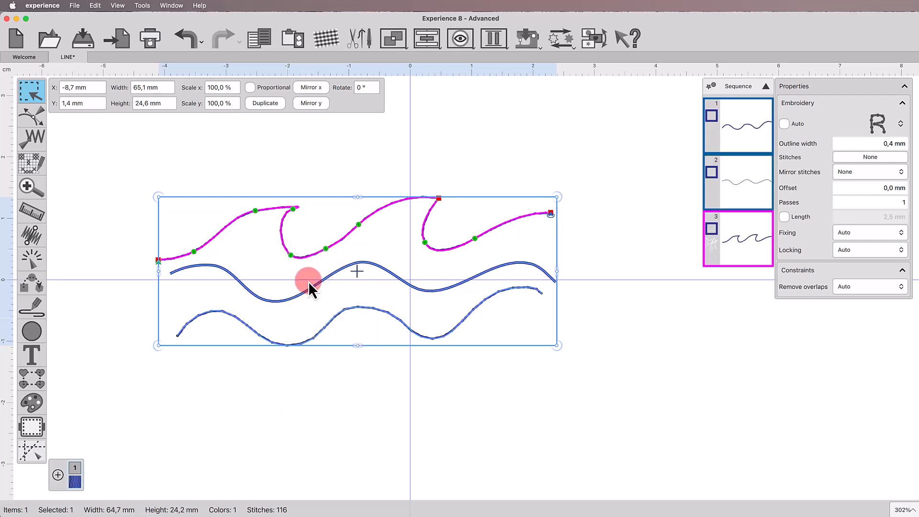
left_click(255, 392)
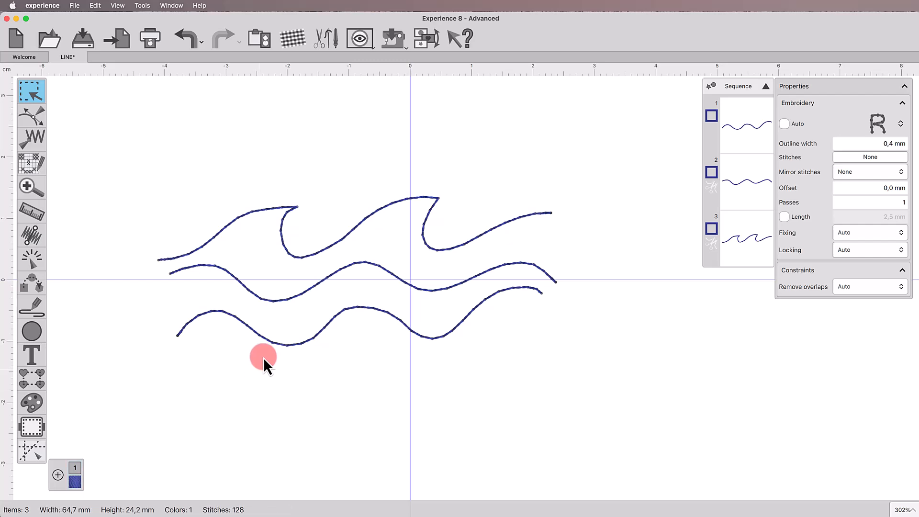
Select each of the three separated wave lines in turn to check that they are independent, and deselect.
left_click(271, 343)
left_click(274, 301)
left_click(282, 240)
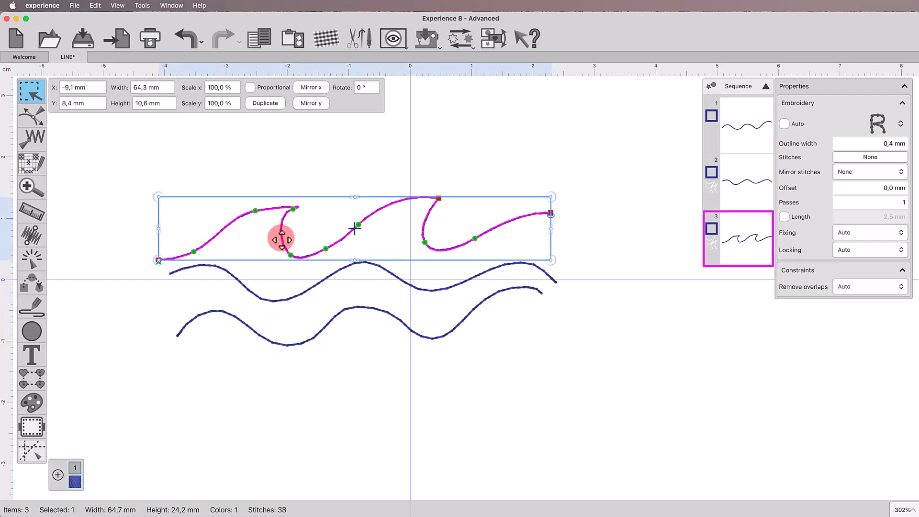
left_click(277, 375)
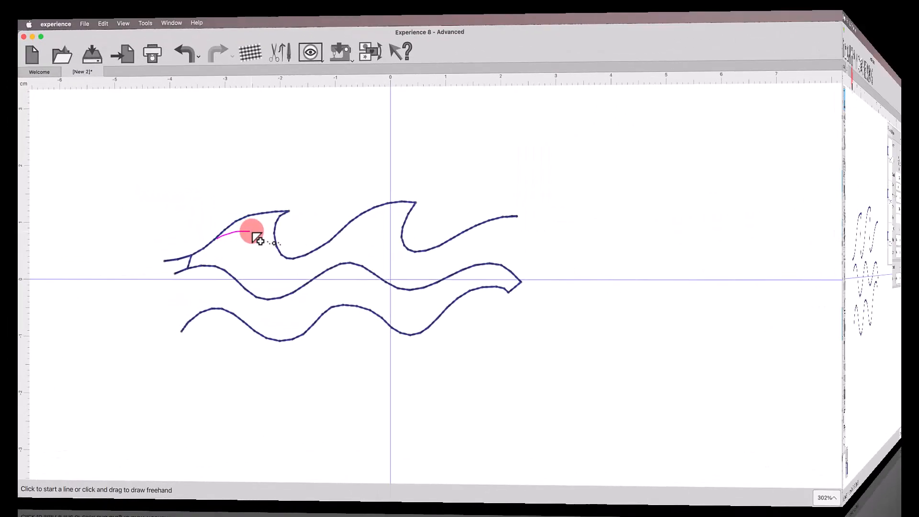
Draw small curled freehand arcs inside both wave crests and an additional tall curled crest between them.
mouse_move(285, 272)
left_mouse_down()
mouse_move(243, 264)
mouse_move(238, 278)
left_mouse_up()
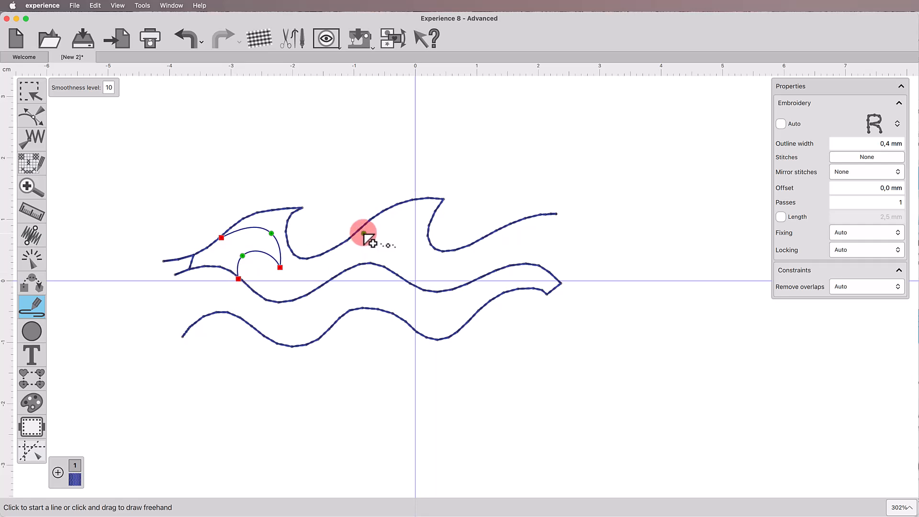
mouse_move(363, 227)
left_mouse_down()
mouse_move(412, 234)
mouse_move(413, 256)
mouse_move(376, 264)
left_mouse_up()
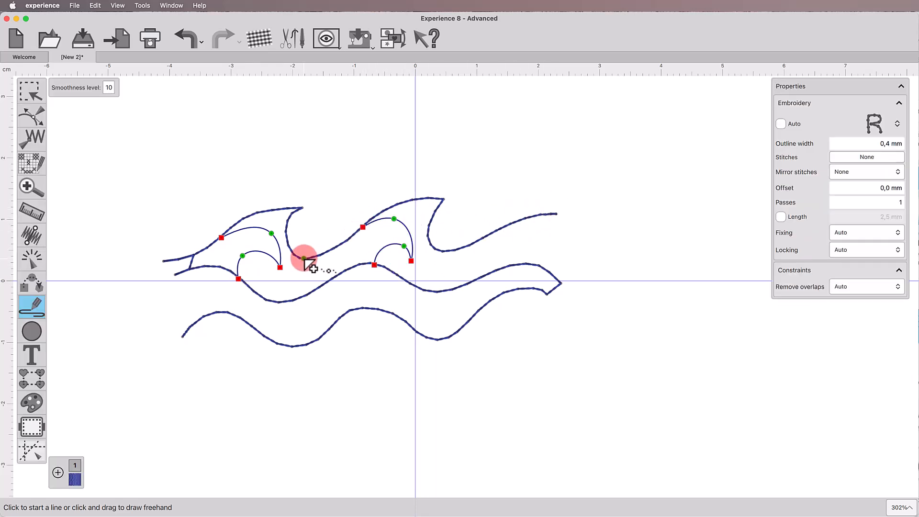
mouse_move(306, 258)
left_mouse_down()
mouse_move(396, 177)
mouse_move(372, 217)
left_mouse_up()
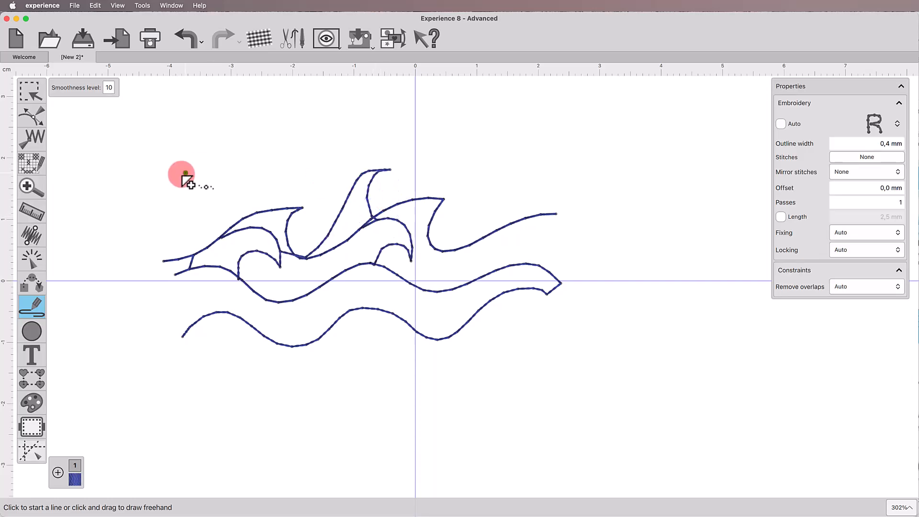
left_click(26, 93)
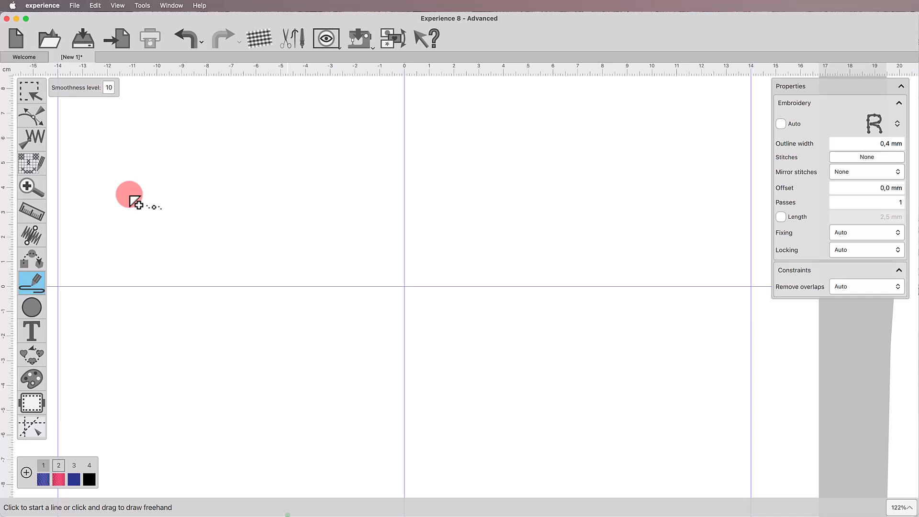
Draw a zigzag of connected straight freehand segments about 7 cm high, starting near X -11 cm, Y 4 cm.
mouse_move(131, 196)
left_mouse_down()
mouse_move(240, 196)
mouse_move(214, 339)
mouse_move(219, 367)
mouse_move(242, 367)
left_mouse_up()
left_click(240, 389)
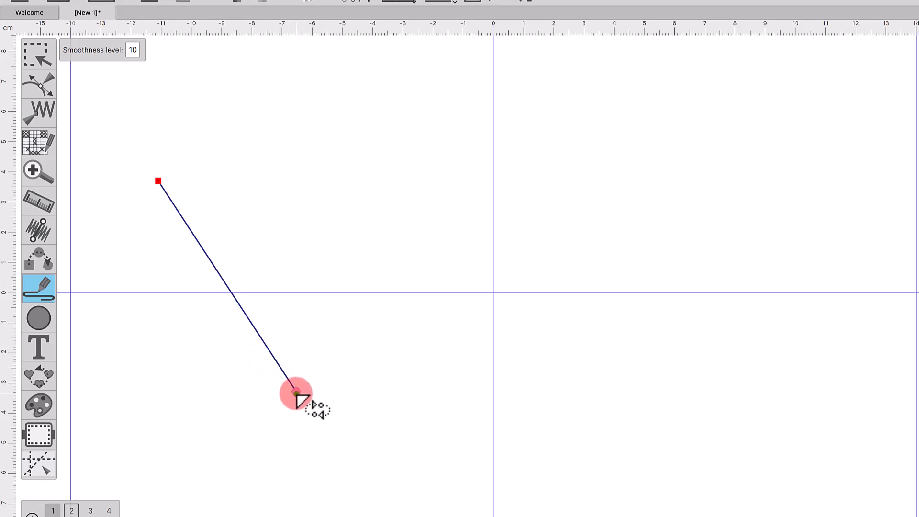
mouse_move(297, 394)
left_mouse_down()
mouse_move(387, 308)
mouse_move(405, 201)
mouse_move(441, 185)
left_mouse_up()
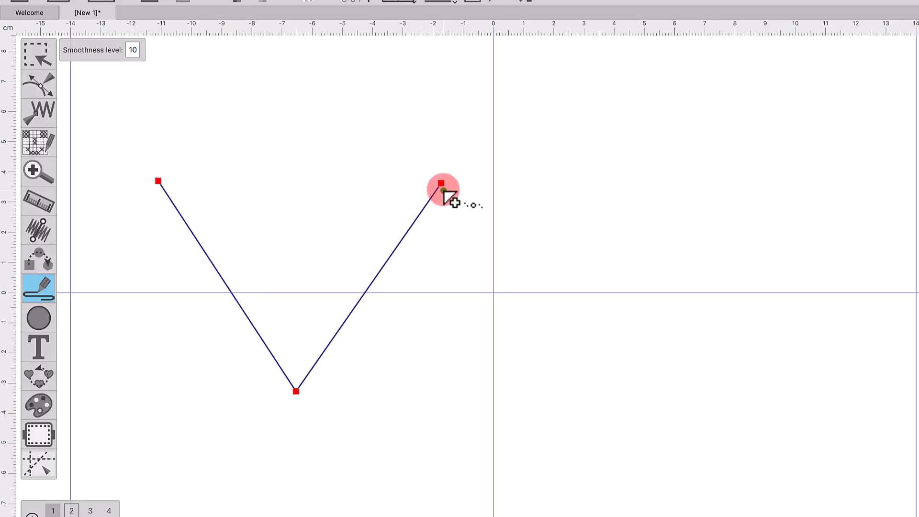
mouse_move(444, 185)
left_mouse_down()
mouse_move(466, 189)
mouse_move(485, 271)
mouse_move(505, 304)
mouse_move(499, 358)
mouse_move(612, 433)
mouse_move(707, 391)
left_mouse_up()
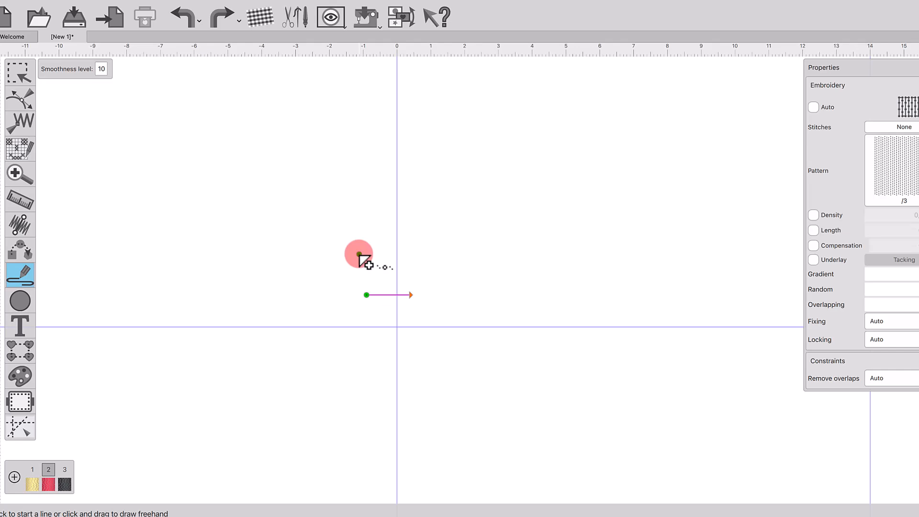
Draw a closed, rounded four-lobed freehand shape around the canvas centre, ending at its start point, and finalize it.
mouse_move(362, 258)
left_mouse_down()
mouse_move(343, 249)
mouse_move(297, 272)
left_mouse_up()
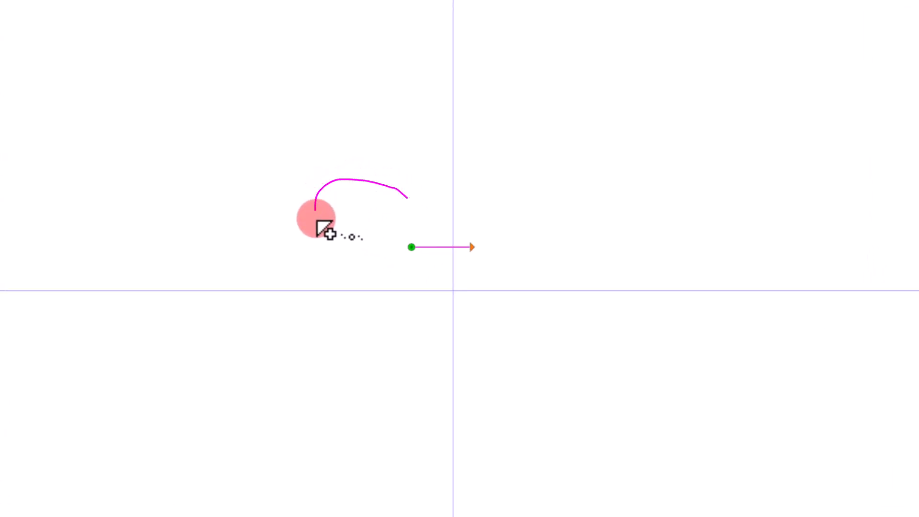
mouse_move(316, 221)
left_mouse_down()
mouse_move(392, 279)
mouse_move(416, 371)
mouse_move(484, 304)
mouse_move(593, 283)
mouse_move(546, 197)
mouse_move(473, 199)
mouse_move(450, 146)
mouse_move(423, 174)
mouse_move(432, 211)
mouse_move(409, 204)
left_mouse_up()
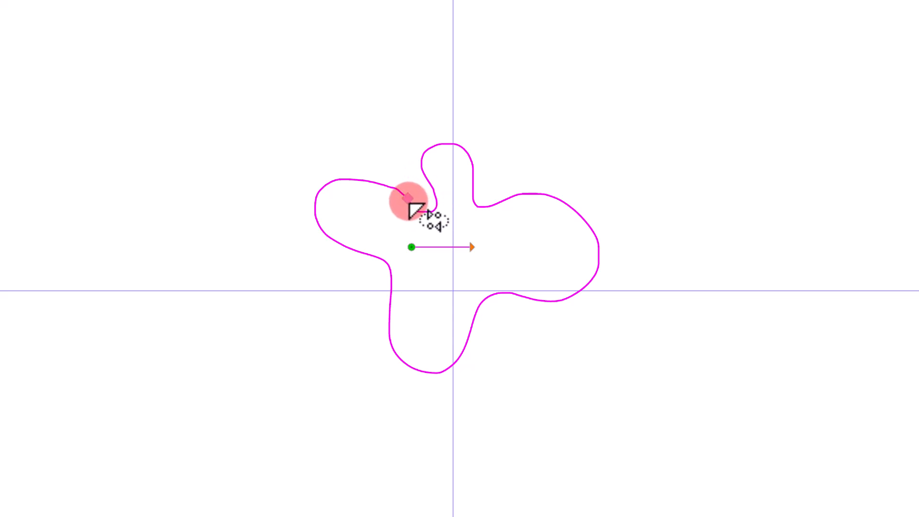
left_click_drag(410, 204, 410, 205)
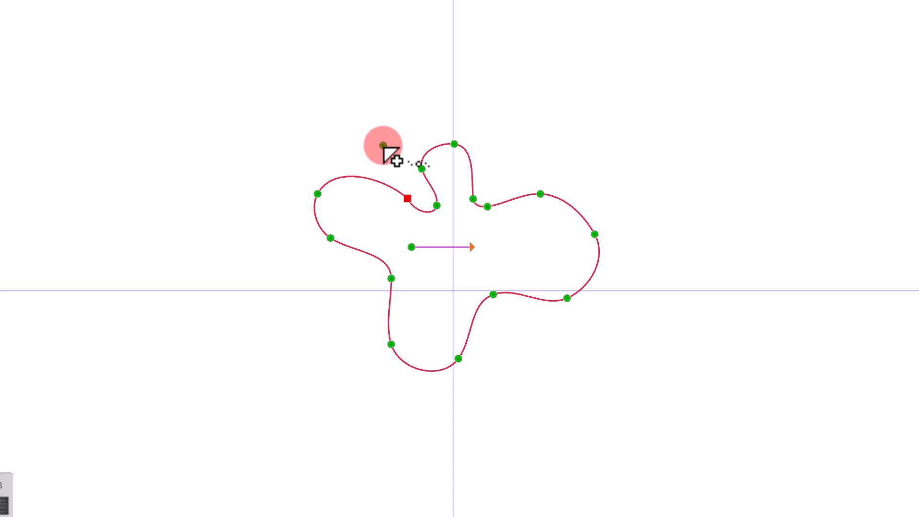
left_click(384, 146)
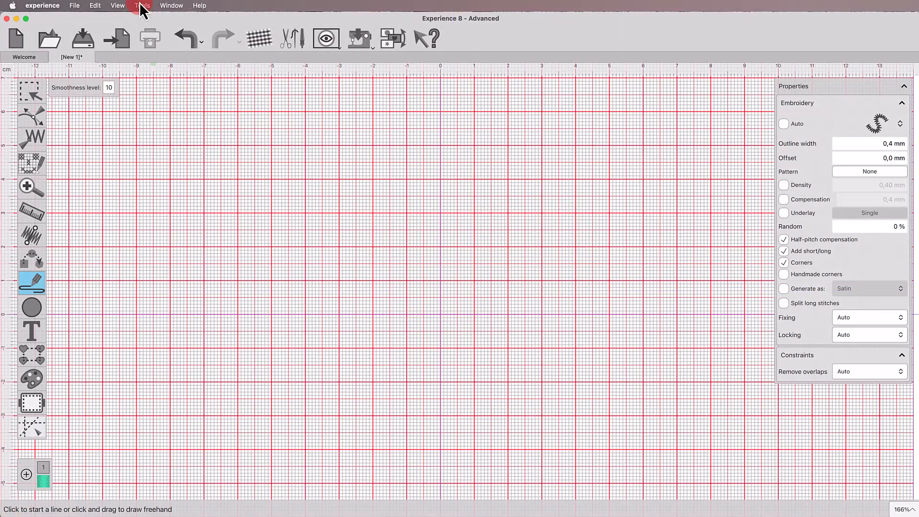
Turn on grid snapping and draw a closed freehand staircase outline spanning X -5 to 3 cm and Y -1 to 6 cm.
left_click(118, 6)
mouse_move(135, 102)
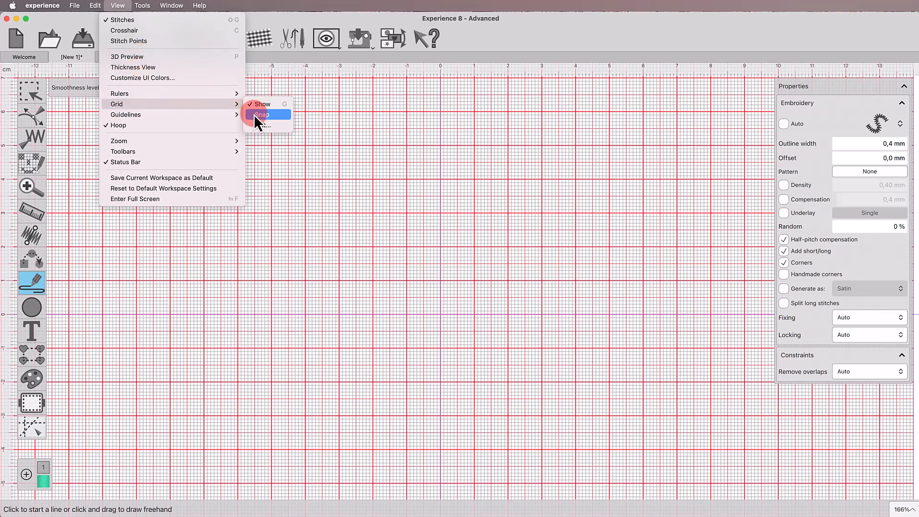
left_click(257, 117)
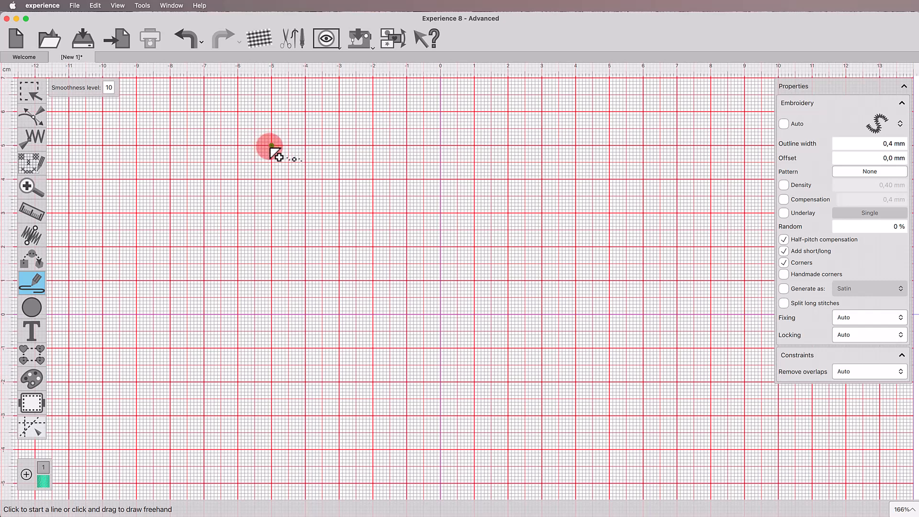
mouse_move(271, 146)
left_mouse_down()
mouse_move(271, 348)
mouse_move(536, 349)
mouse_move(542, 317)
mouse_move(478, 283)
mouse_move(357, 152)
mouse_move(282, 114)
mouse_move(271, 145)
left_mouse_up()
With Outline digitize, place grid-snapped points at (-10, 3), (-10, -1), (-6, -1), (-9, 2.5) and (-9, 3) cm, returning to the start.
mouse_move(38, 304)
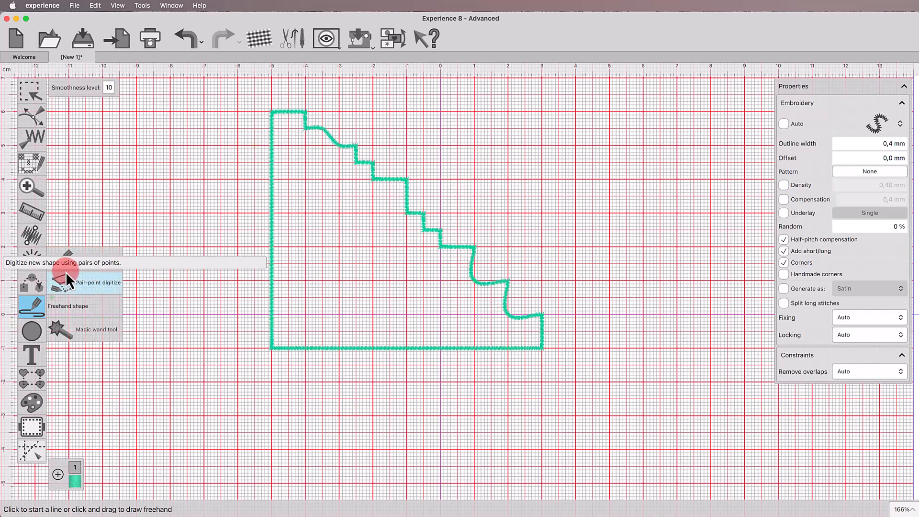
left_click(66, 269)
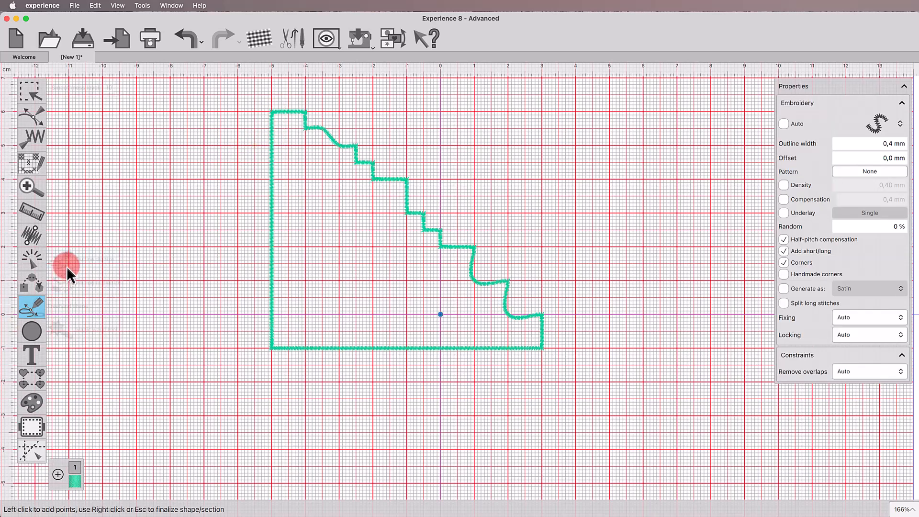
left_click(102, 212)
left_click(102, 348)
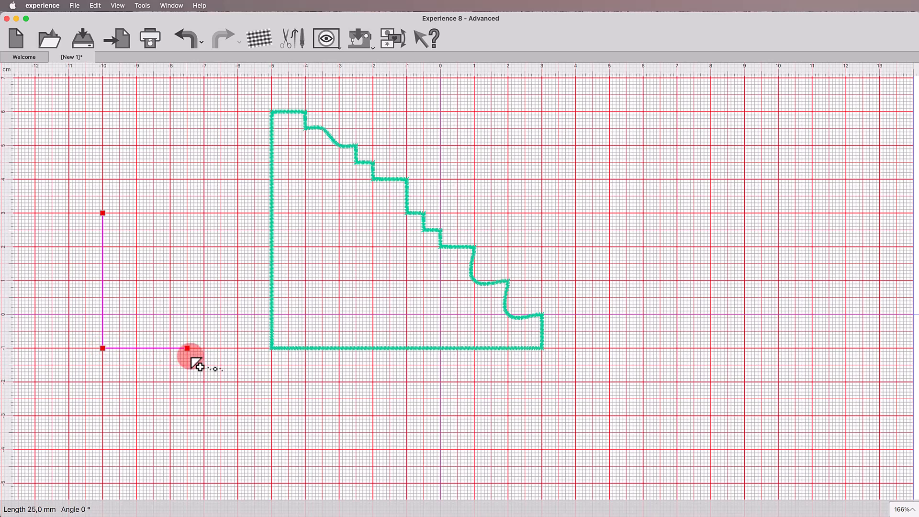
left_click(238, 348)
left_click(136, 230)
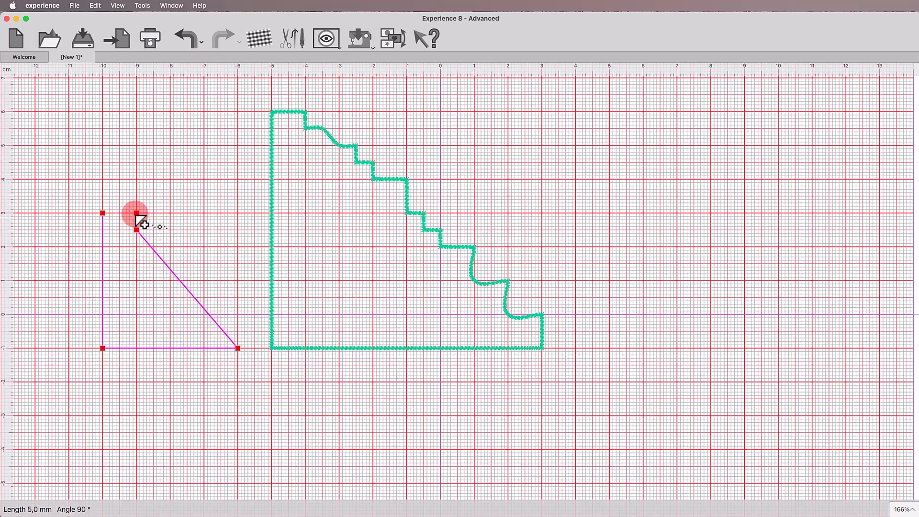
left_click(136, 213)
left_click(105, 213)
Turn off grid snapping and draw a freehand line across the upper part of the canvas.
left_click(118, 5)
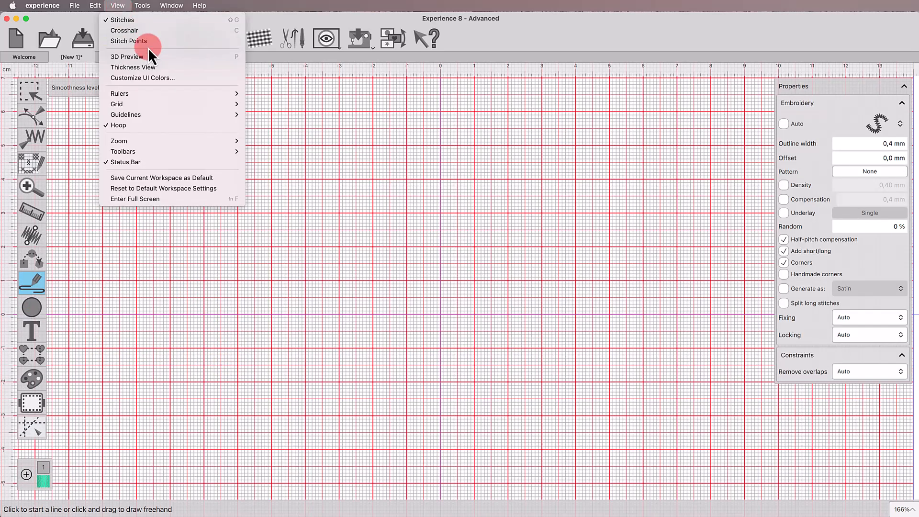
mouse_move(136, 103)
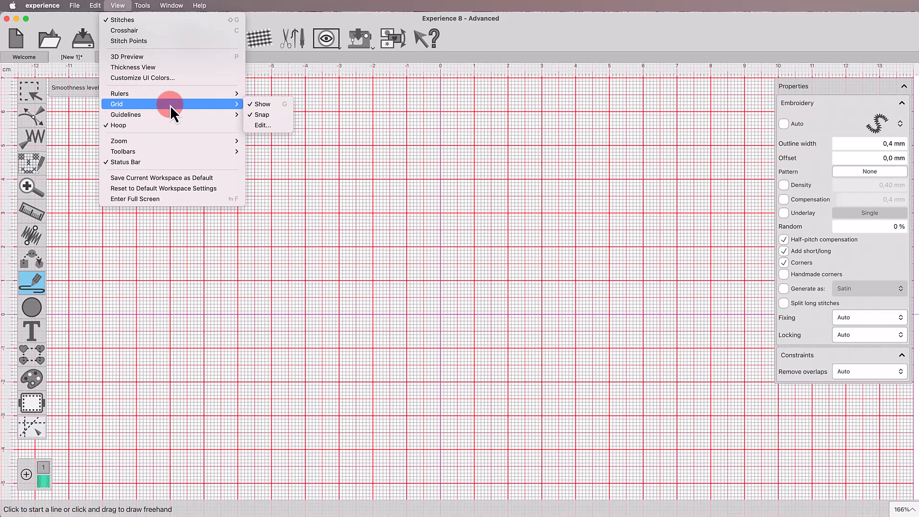
left_click(257, 115)
mouse_move(151, 140)
left_mouse_down()
mouse_move(226, 173)
mouse_move(417, 296)
mouse_move(452, 245)
mouse_move(486, 271)
mouse_move(571, 264)
mouse_move(617, 282)
mouse_move(616, 322)
mouse_move(690, 316)
mouse_move(708, 294)
mouse_move(692, 191)
mouse_move(482, 184)
mouse_move(468, 181)
mouse_move(463, 149)
left_mouse_up()
key("alt")
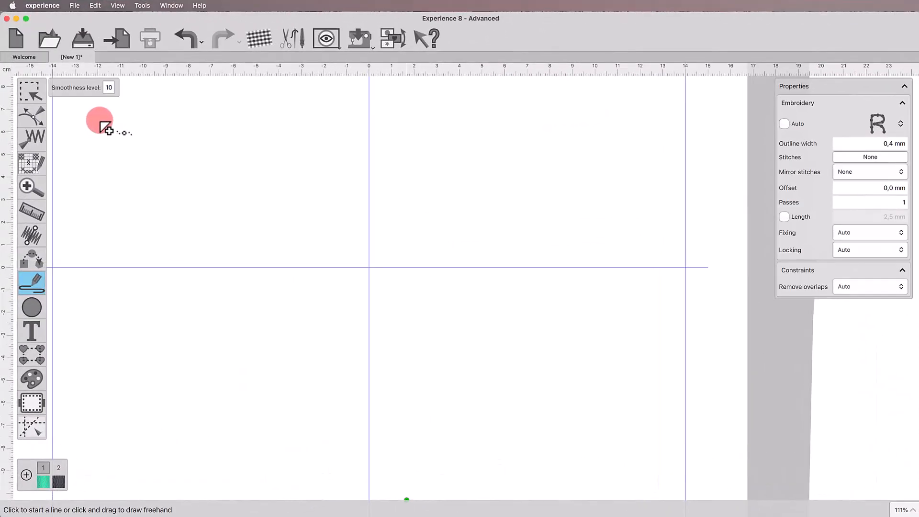
Set the smoothness level to 10 and draw a wavy freehand line from about (-9.5, 6.4) down to (-8.2, 4.1) cm.
double_click(108, 88)
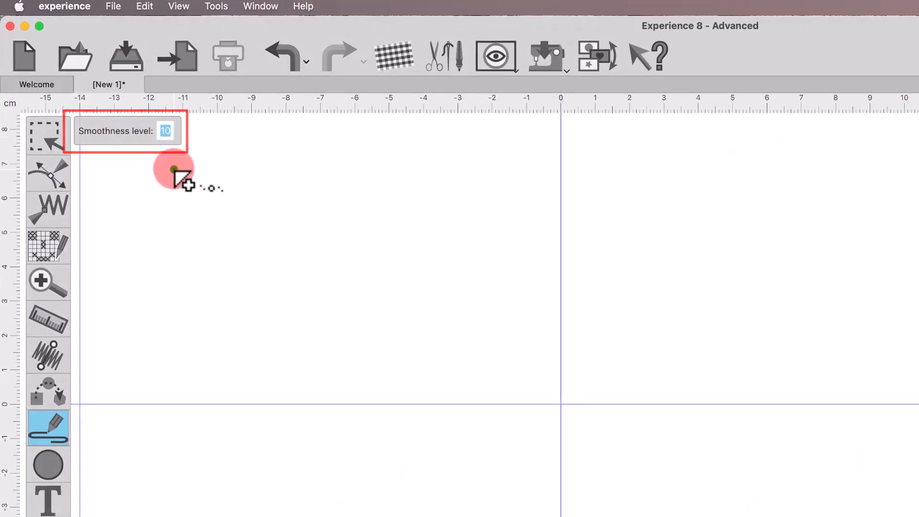
key("Up")
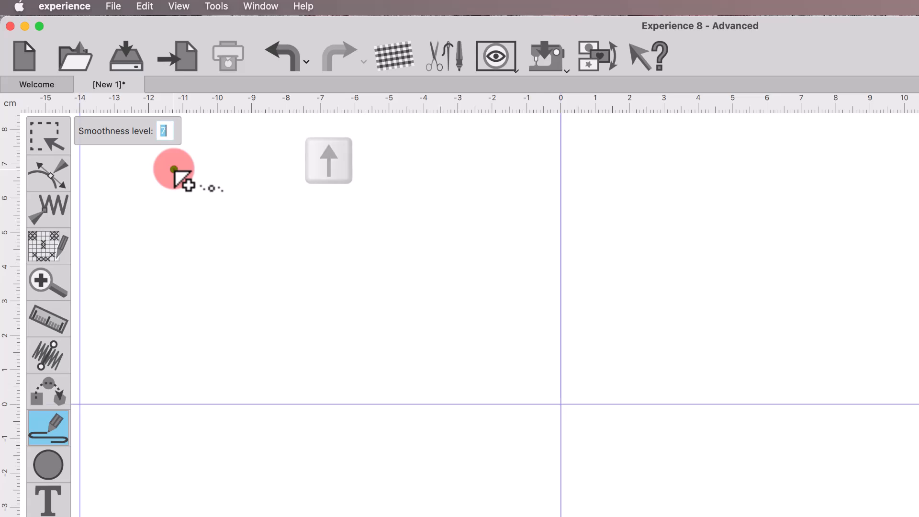
key("Up")
key("Down")
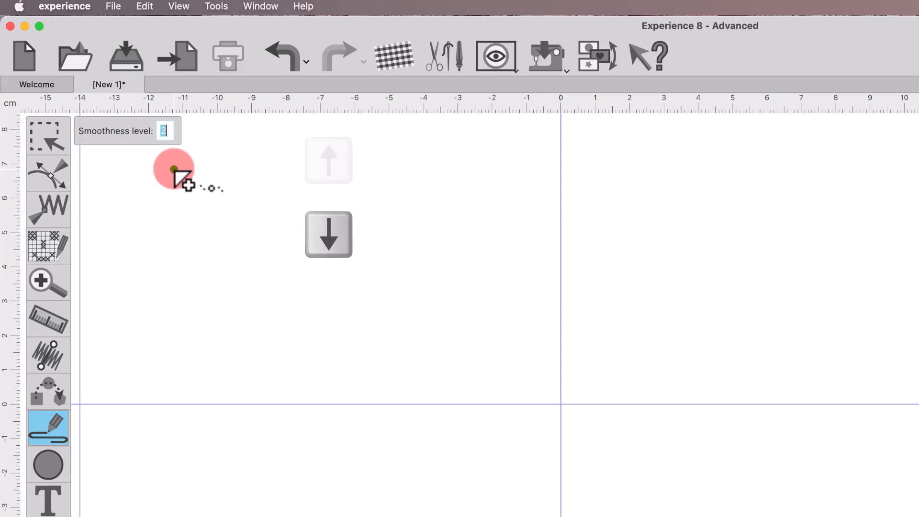
type("10")
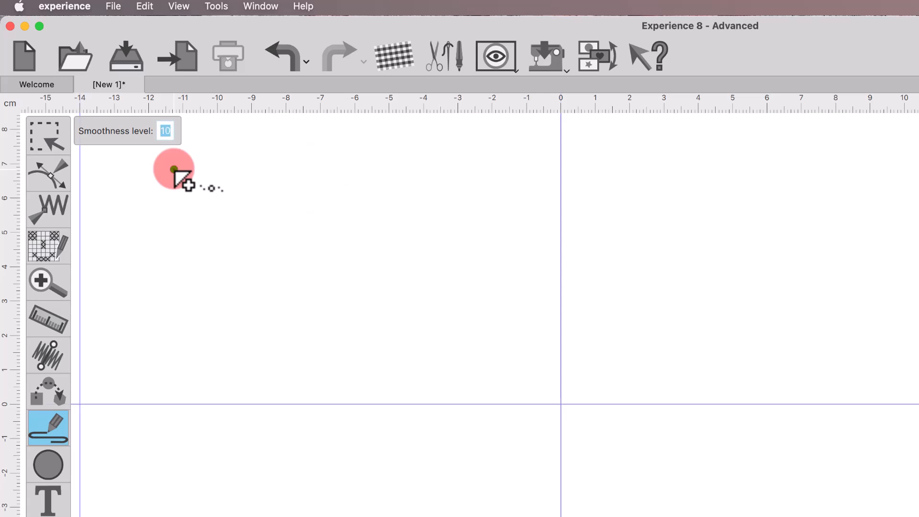
left_click_drag(174, 169, 198, 176)
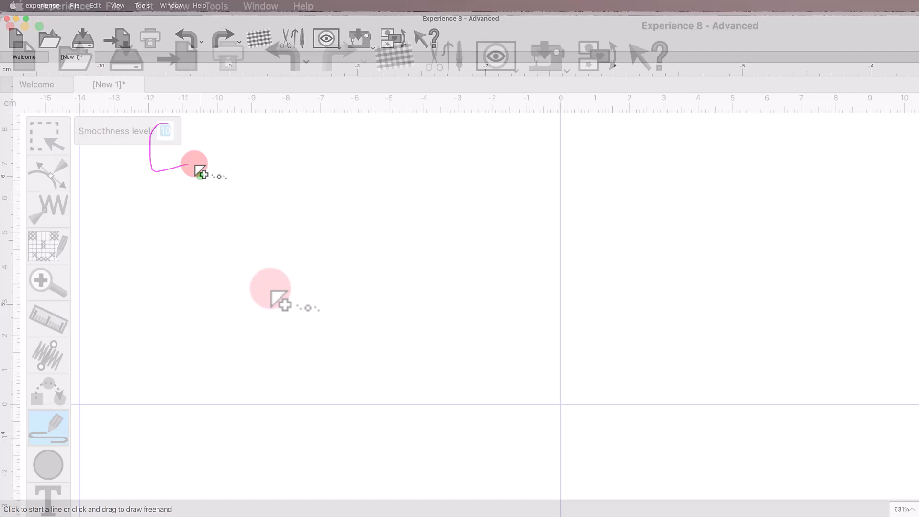
mouse_move(199, 170)
left_mouse_down()
mouse_move(174, 220)
mouse_move(259, 257)
mouse_move(277, 377)
mouse_move(333, 424)
left_mouse_up()
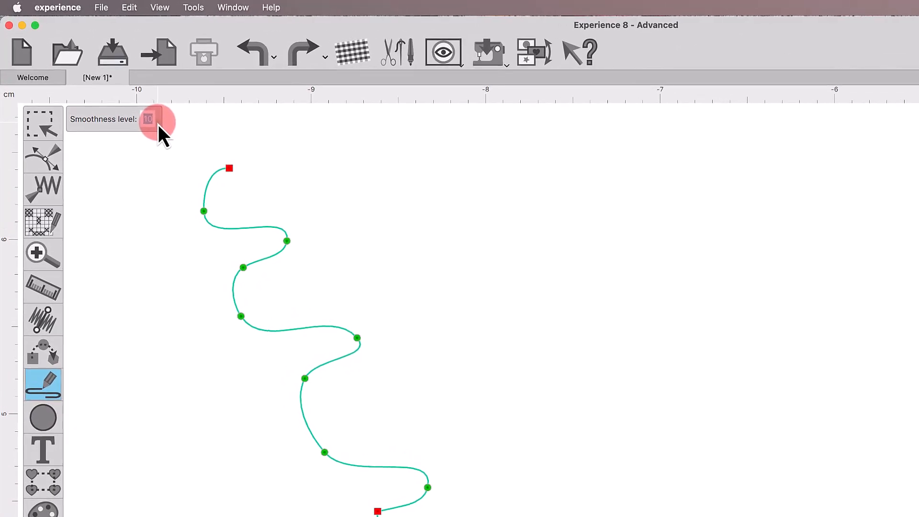
Set the smoothness level to 3 and draw a similar wavy freehand line from about (-8, 6.5) down to (-7.4, 4.1) cm.
double_click(115, 90)
type("3")
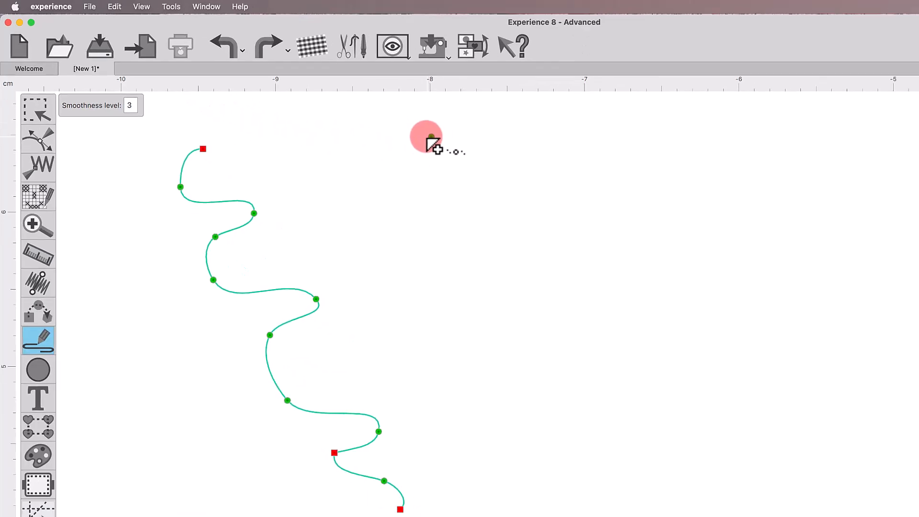
mouse_move(488, 155)
left_mouse_down()
mouse_move(464, 182)
mouse_move(492, 256)
mouse_move(573, 328)
left_mouse_up()
mouse_move(426, 246)
left_mouse_down()
mouse_move(384, 310)
mouse_move(441, 371)
mouse_move(439, 427)
mouse_move(424, 435)
left_mouse_up()
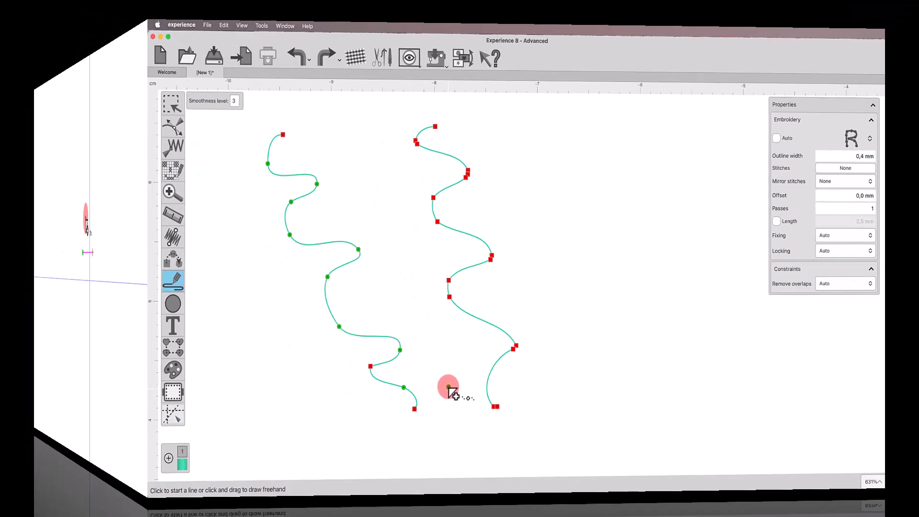
Draw a closed four-petal freehand flower around the canvas centre, add a closed round hole in its middle, and finalize the shape.
mouse_move(419, 207)
left_mouse_down()
mouse_move(380, 160)
mouse_move(313, 251)
mouse_move(374, 294)
mouse_move(416, 413)
mouse_move(464, 314)
mouse_move(492, 343)
mouse_move(527, 353)
mouse_move(573, 324)
mouse_move(566, 259)
mouse_move(500, 239)
mouse_move(515, 203)
mouse_move(517, 141)
mouse_move(477, 120)
mouse_move(433, 140)
mouse_move(419, 206)
left_mouse_up()
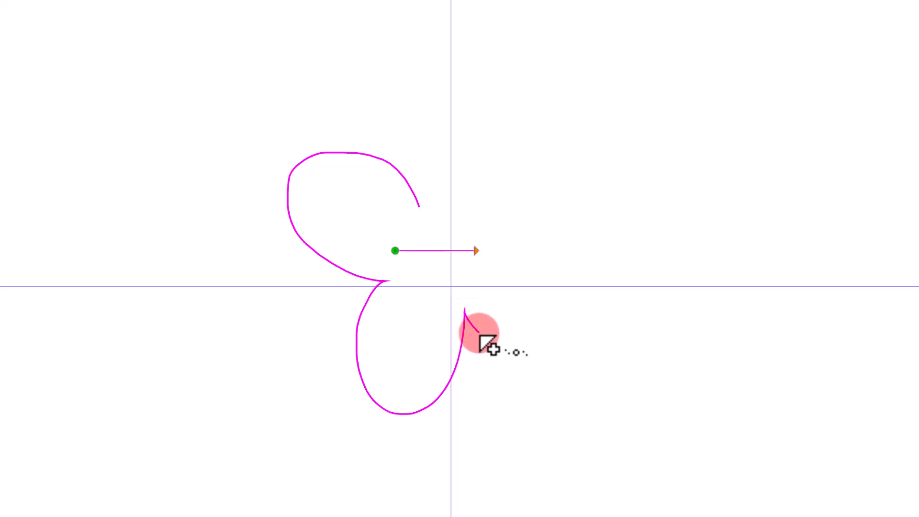
key("shift")
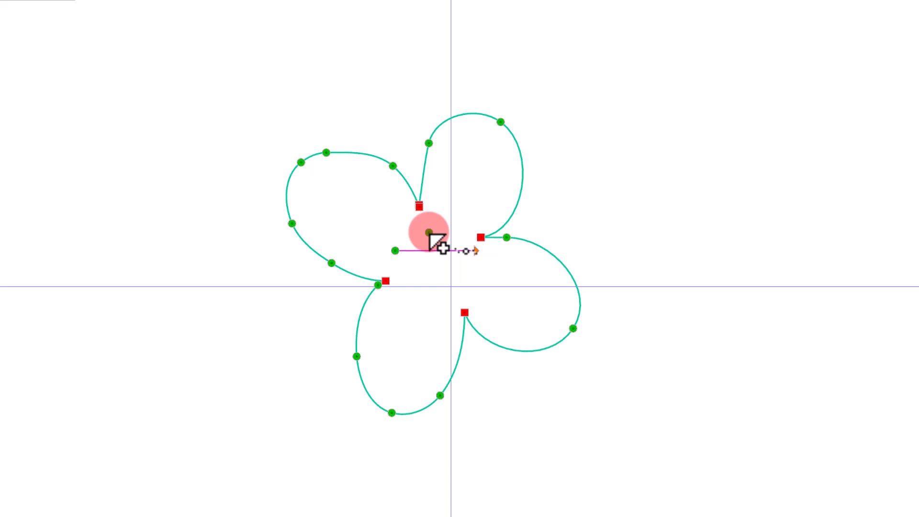
mouse_move(420, 233)
left_mouse_down()
mouse_move(405, 243)
mouse_move(402, 264)
left_mouse_up()
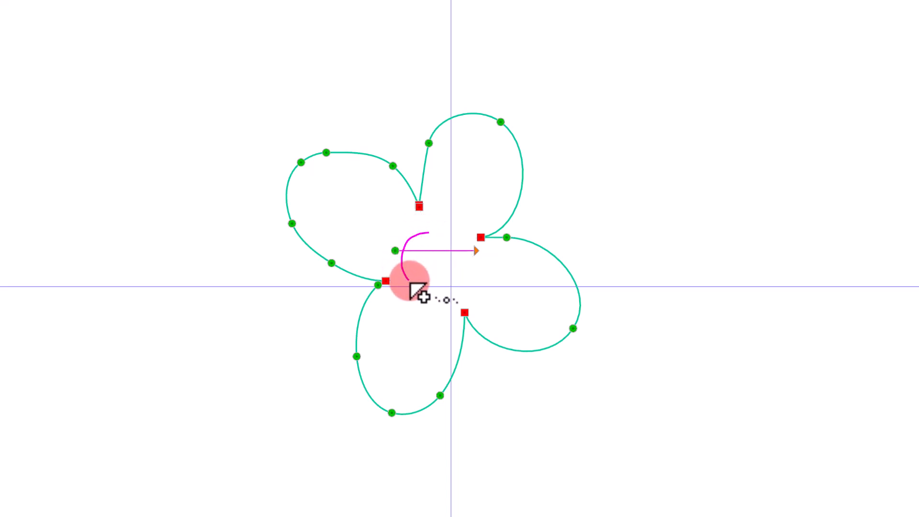
mouse_move(425, 293)
left_mouse_down()
mouse_move(468, 285)
mouse_move(472, 238)
left_mouse_up()
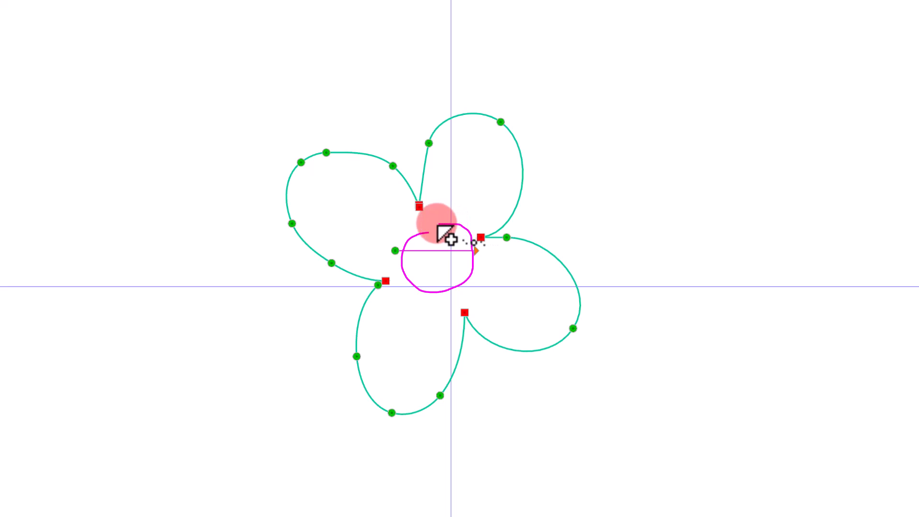
left_click_drag(428, 233, 428, 234)
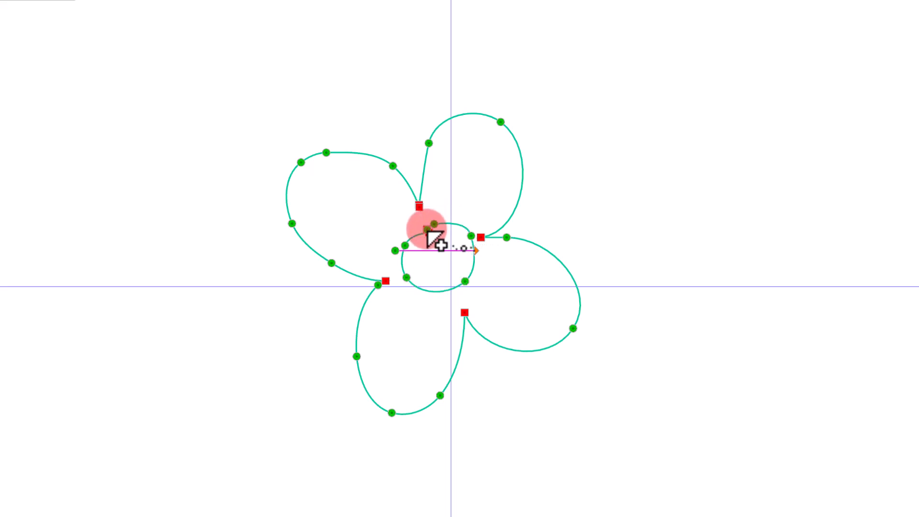
left_click(294, 321)
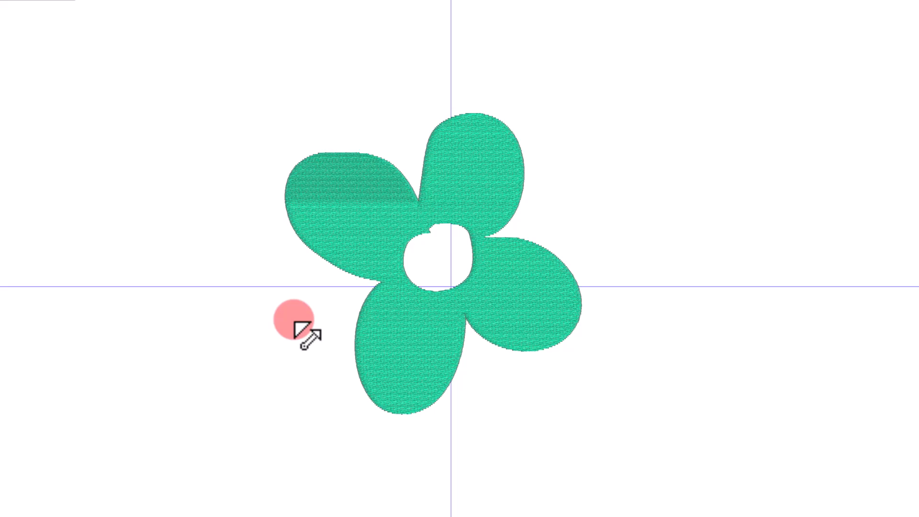